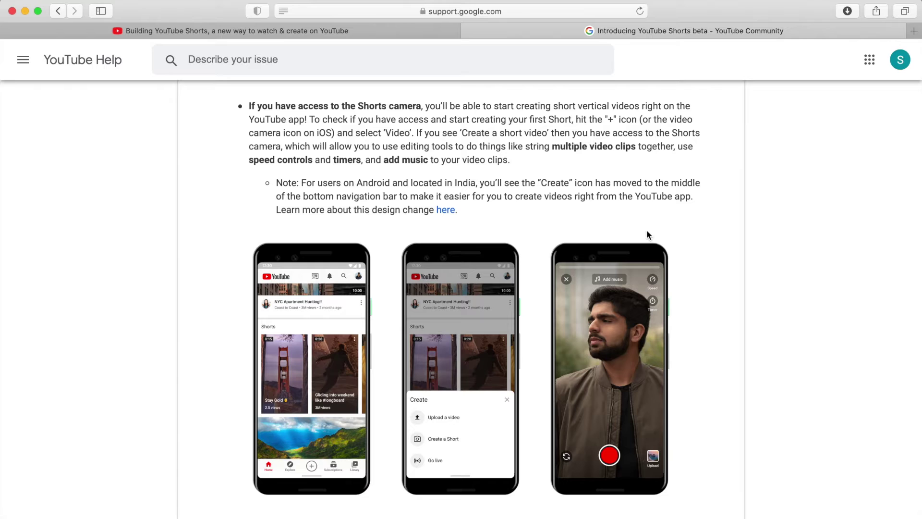
- Scroll down the YouTube Help article on checking Shorts camera access
{"action": "scroll", "coordinate": [646, 231], "scroll_direction": "down", "scroll_amount": 6}
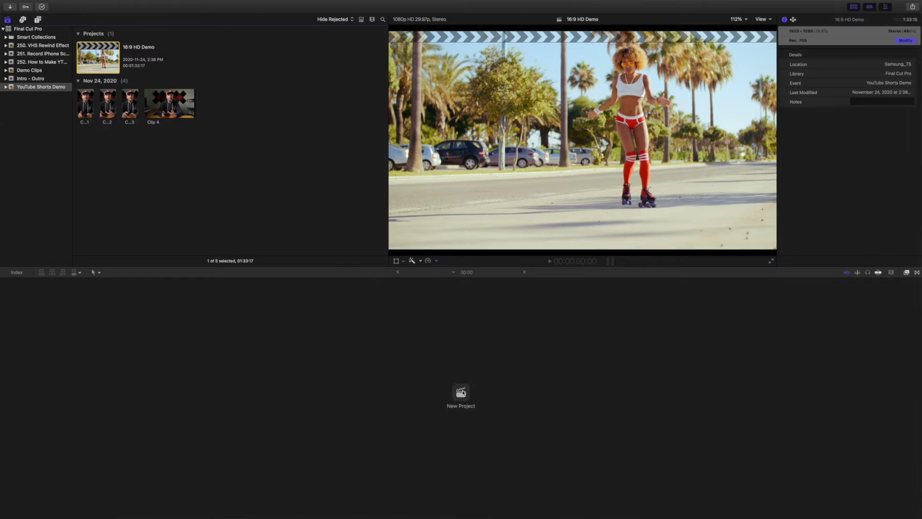
- Create a new project named 'YouTube Short' with custom Vertical format, 1080x1920, 29.97p
{"action": "left_click", "coordinate": [461, 392]}
{"action": "type", "text": "YouTube Short"}
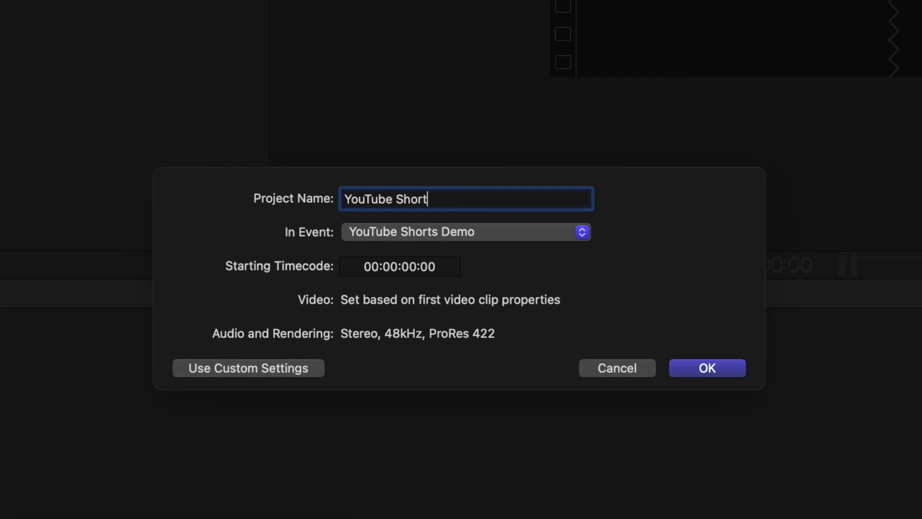
{"action": "left_click", "coordinate": [245, 370]}
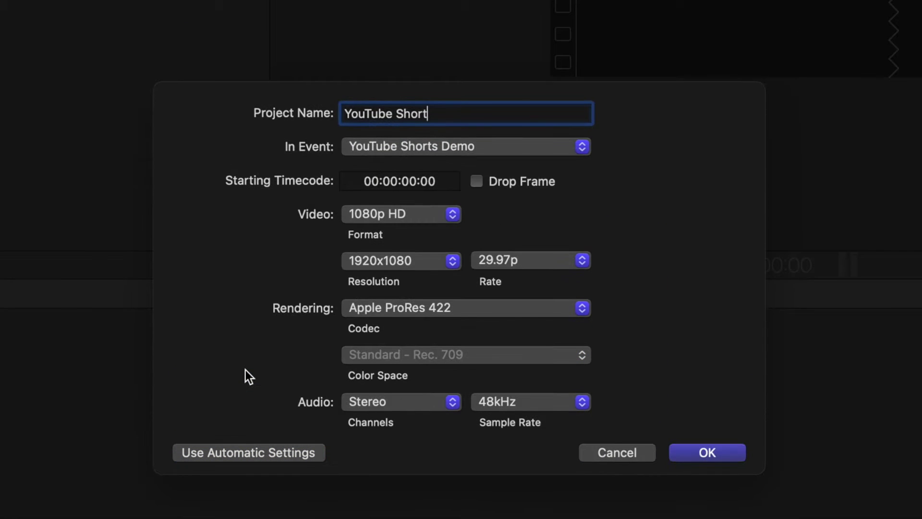
{"action": "left_click", "coordinate": [452, 214]}
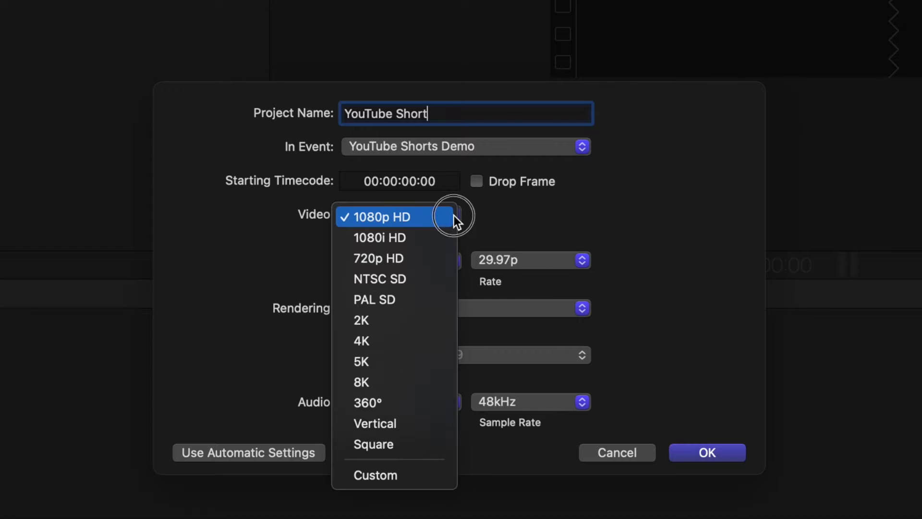
{"action": "left_click", "coordinate": [416, 423]}
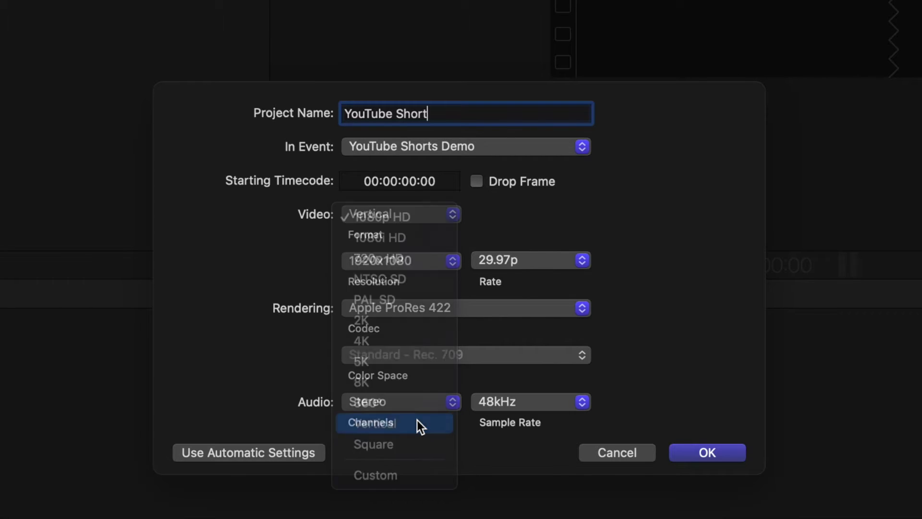
{"action": "left_click", "coordinate": [449, 261]}
{"action": "left_click", "coordinate": [439, 284]}
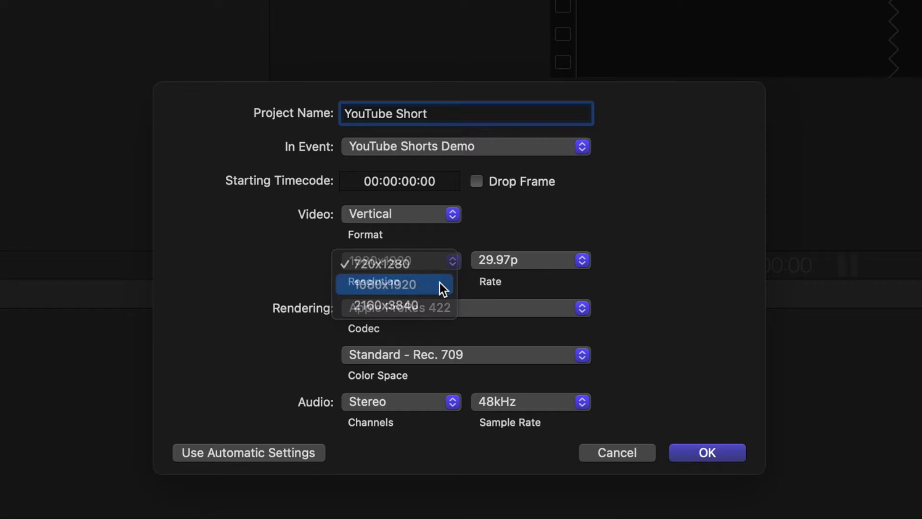
{"action": "left_click", "coordinate": [576, 264]}
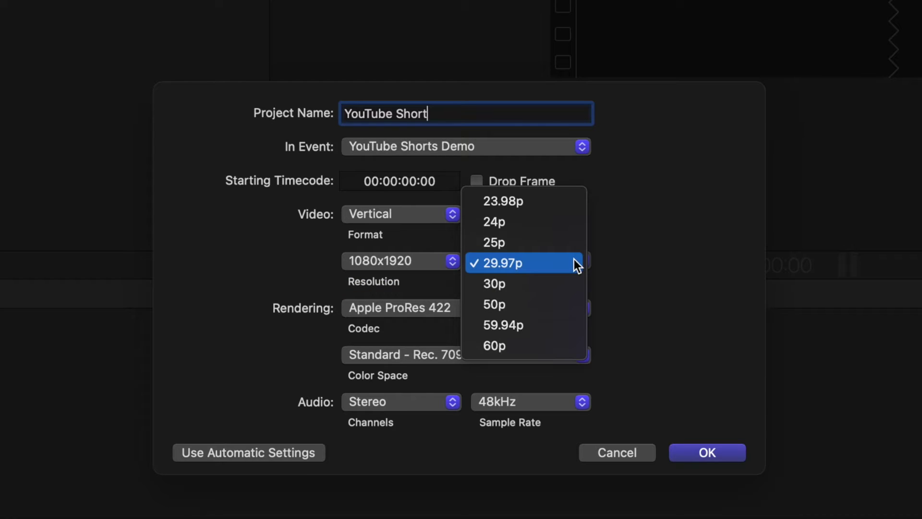
{"action": "left_click", "coordinate": [574, 262]}
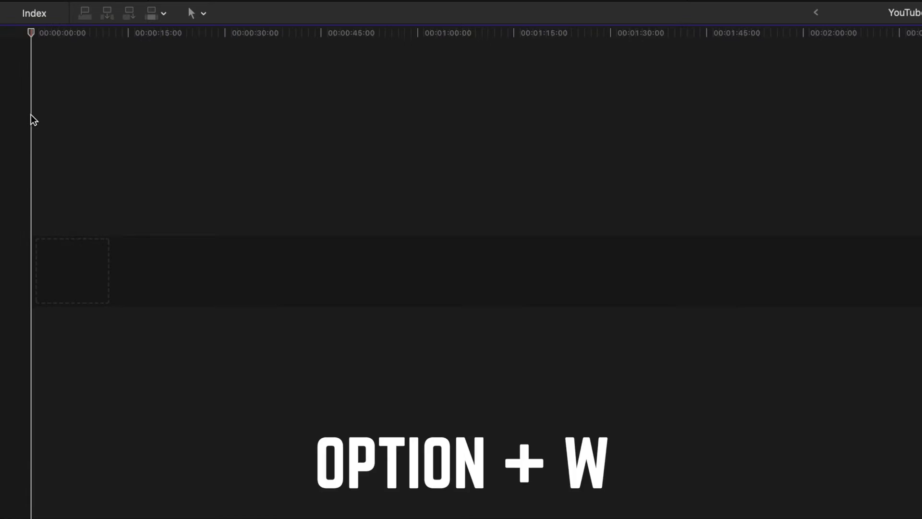
- Insert a gap clip at the timeline start and set its duration to 58:00
{"action": "key", "text": "alt+w"}
{"action": "left_click", "coordinate": [42, 256]}
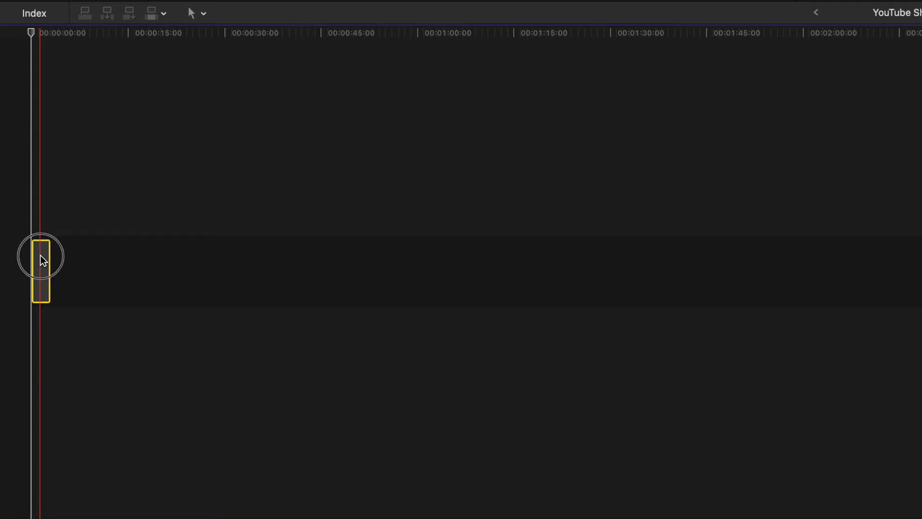
{"action": "key", "text": "ctrl+d"}
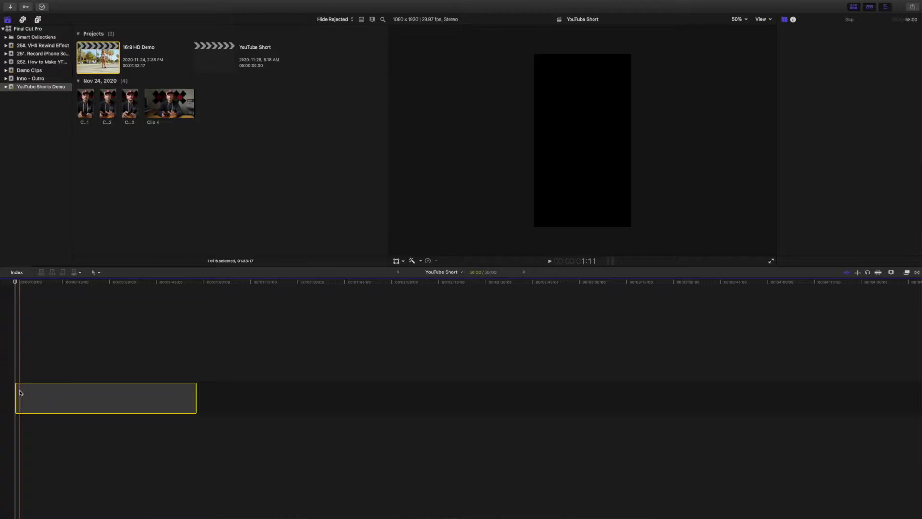
- Connect Clips 1–4 from the browser above the gap
{"action": "left_click", "coordinate": [86, 110]}
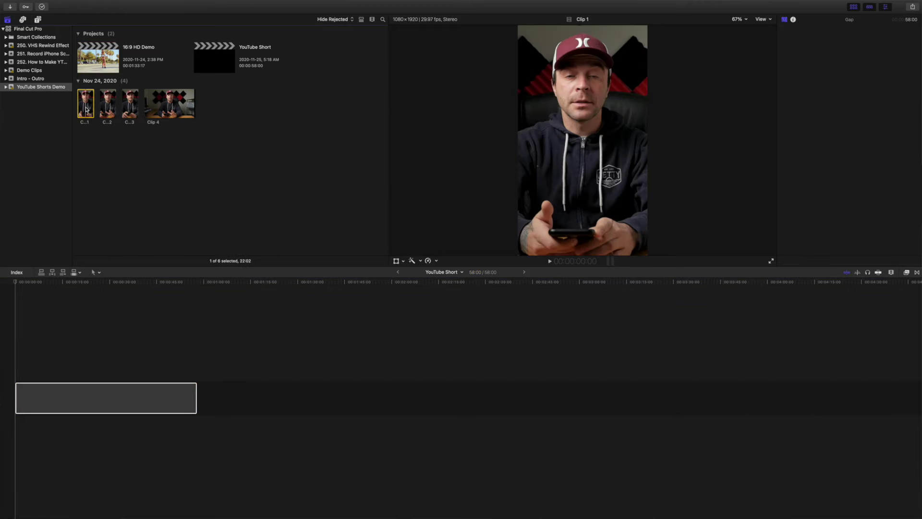
{"action": "left_click", "coordinate": [107, 103], "text": "super"}
{"action": "left_click", "coordinate": [130, 103], "text": "super"}
{"action": "left_click", "coordinate": [162, 106], "text": "super"}
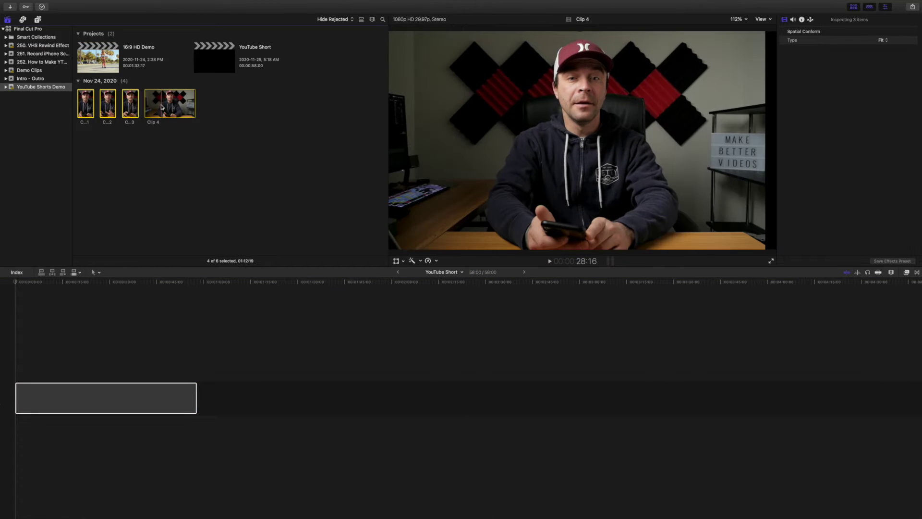
{"action": "key", "text": "q"}
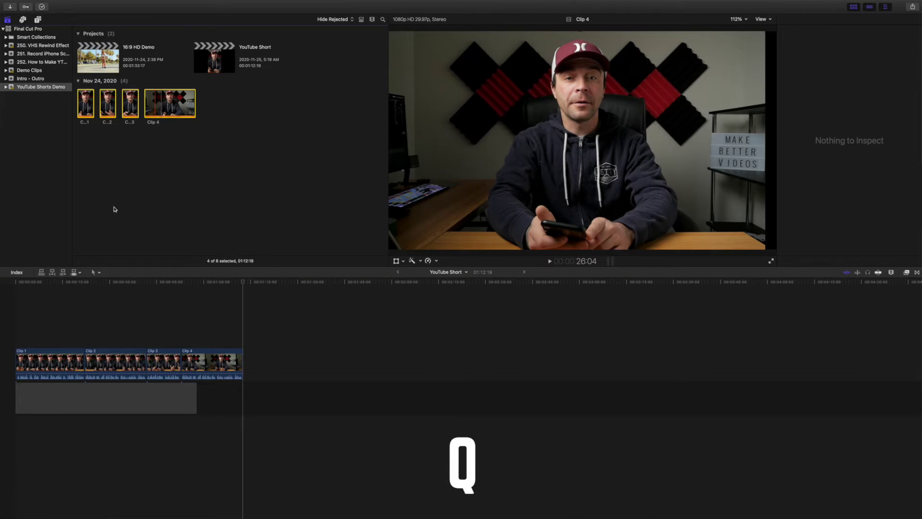
- Group the four timeline clips into one storyline and fit the sequence to the window
{"action": "left_click", "coordinate": [51, 360]}
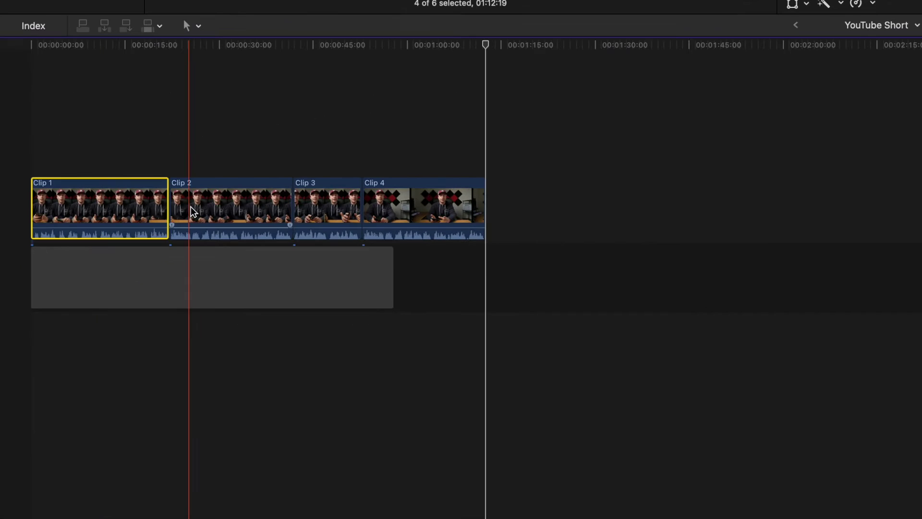
{"action": "left_click", "coordinate": [96, 365], "text": "super"}
{"action": "left_click", "coordinate": [314, 219], "text": "super"}
{"action": "left_click", "coordinate": [390, 212], "text": "super"}
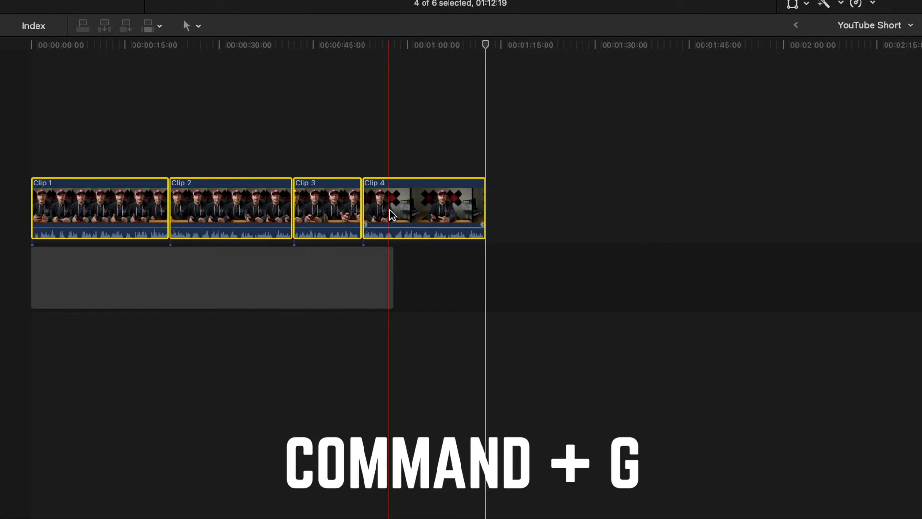
{"action": "key", "text": "super+g"}
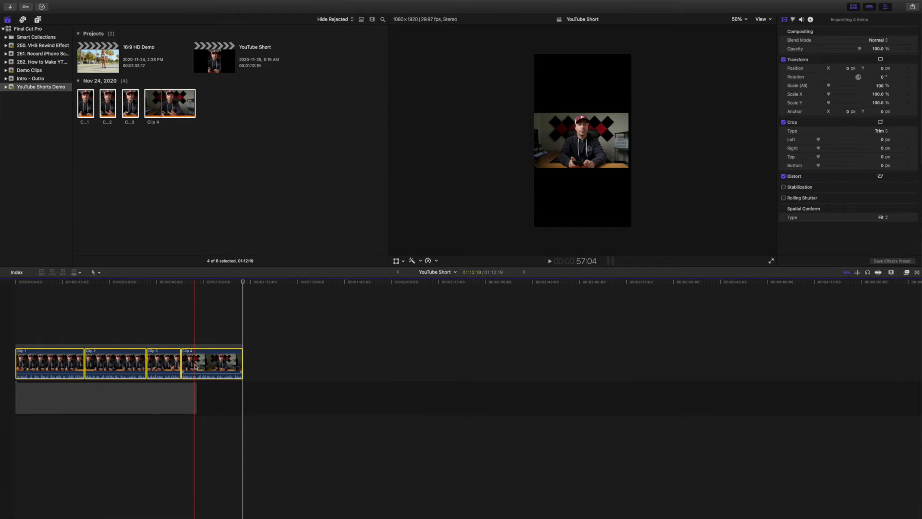
{"action": "key", "text": "shift+z"}
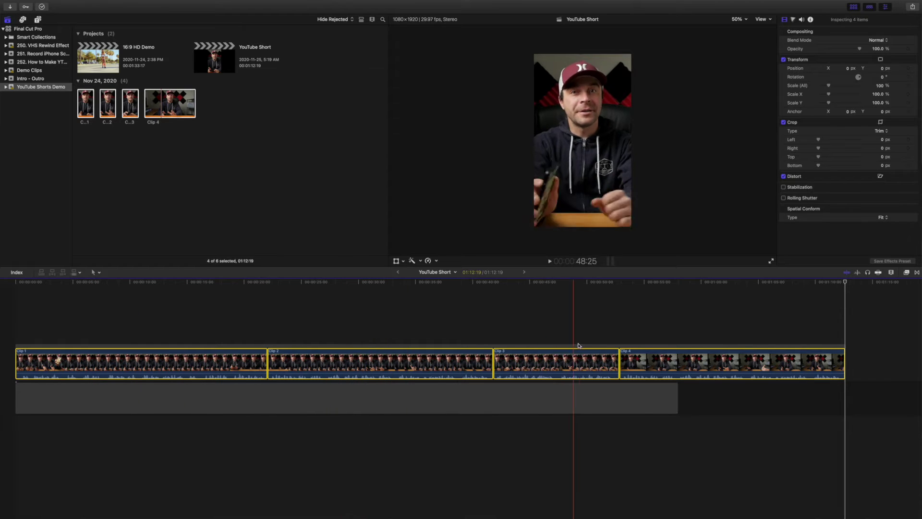
- Set Clip 4's Spatial Conform to Fill and move its picture 68.4 px to the right
{"action": "left_click", "coordinate": [658, 327]}
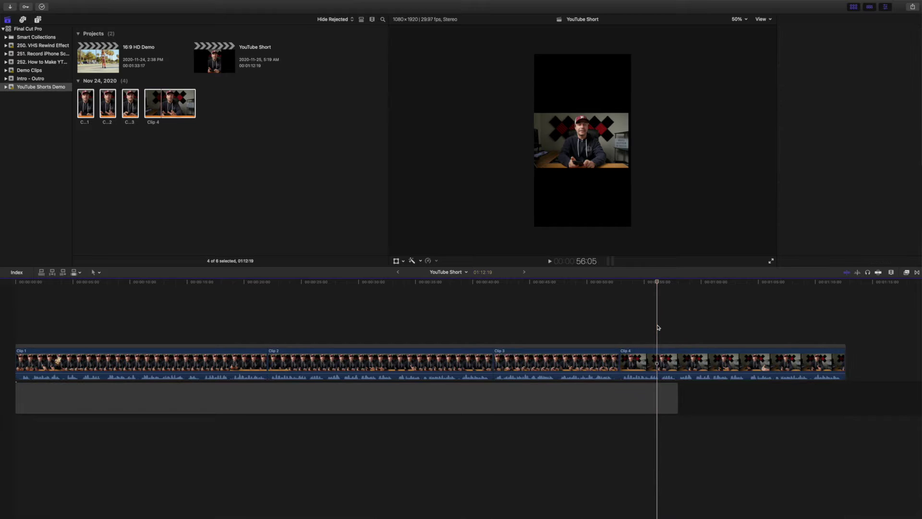
{"action": "left_click", "coordinate": [661, 358]}
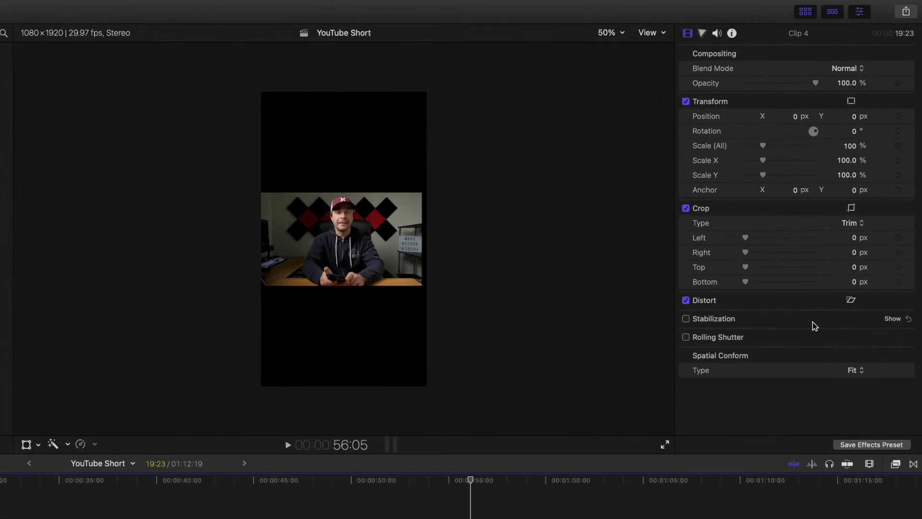
{"action": "left_click", "coordinate": [860, 371]}
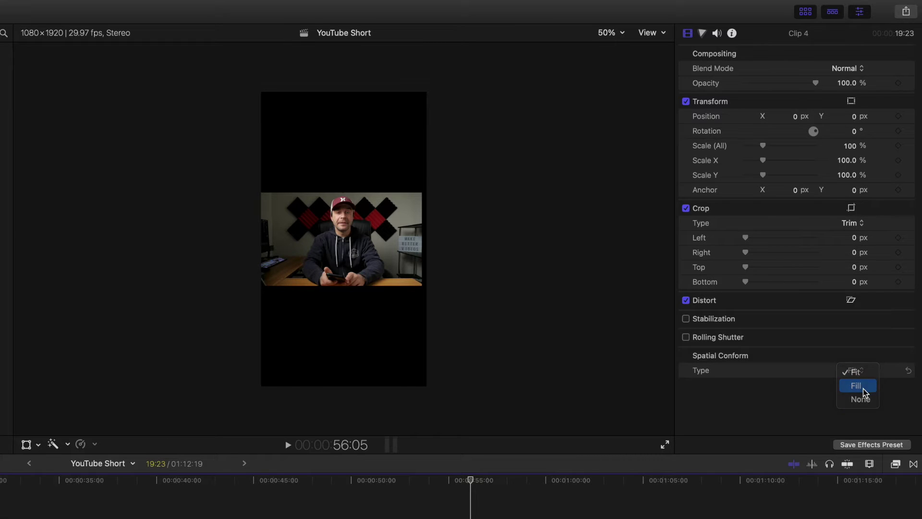
{"action": "left_click", "coordinate": [862, 388]}
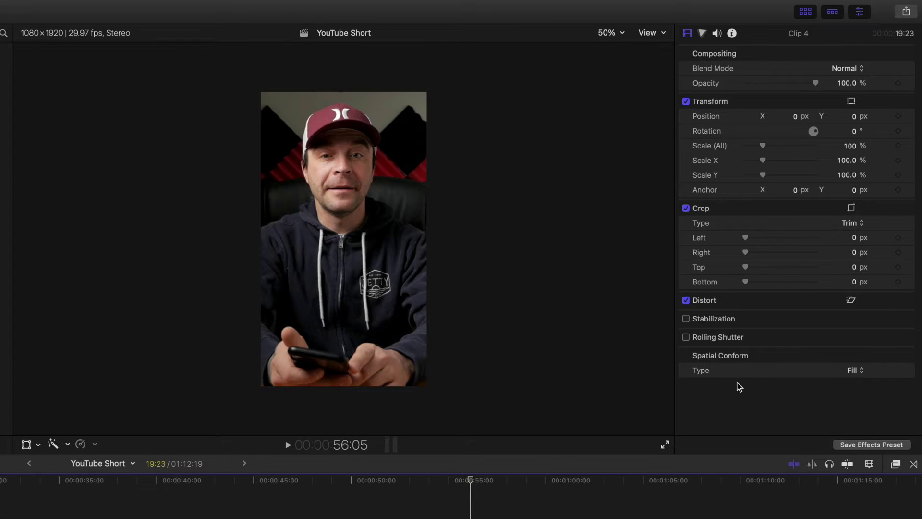
{"action": "left_click", "coordinate": [27, 444]}
{"action": "left_click_drag", "start_coordinate": [341, 241], "coordinate": [356, 239]}
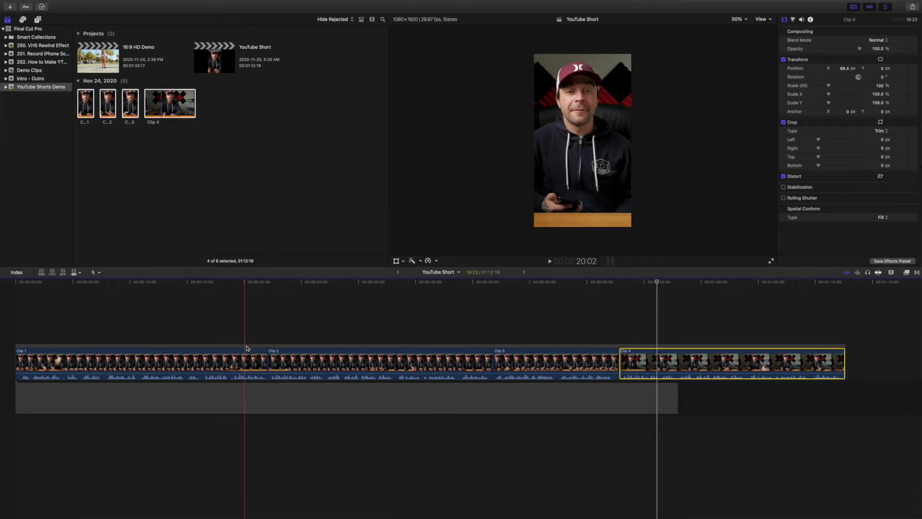
- Trim Clip 1's end, Clip 4's end and the gap so everything ends together at 50:16
{"action": "left_click_drag", "start_coordinate": [264, 364], "coordinate": [202, 365]}
{"action": "left_click", "coordinate": [263, 358]}
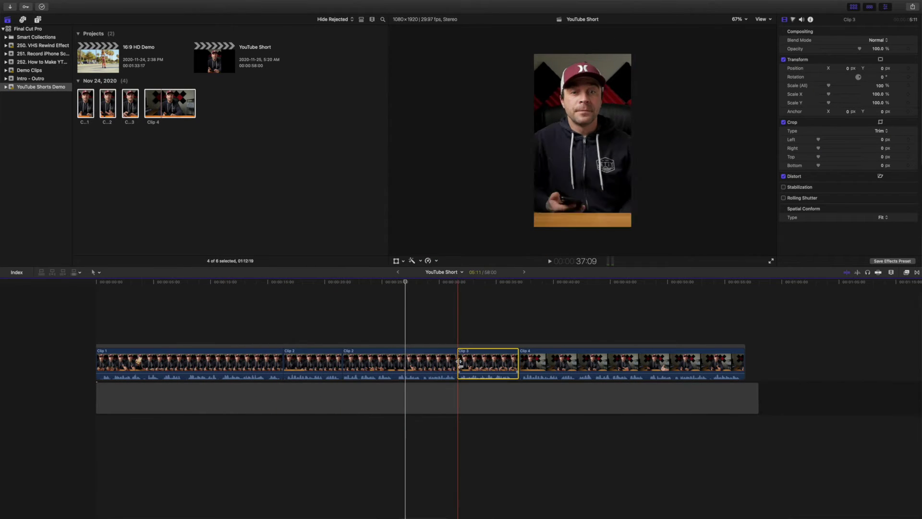
{"action": "key", "text": "alt+]"}
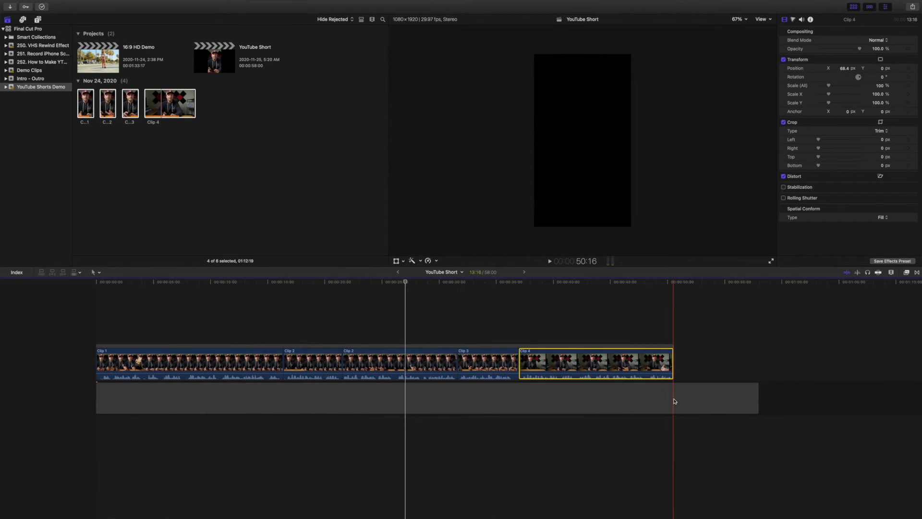
{"action": "left_click", "coordinate": [673, 402]}
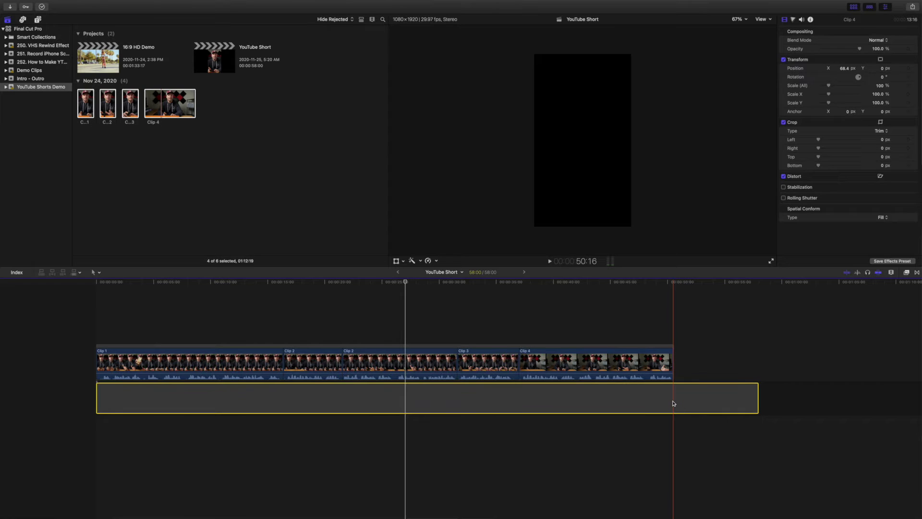
{"action": "key", "text": "alt+]"}
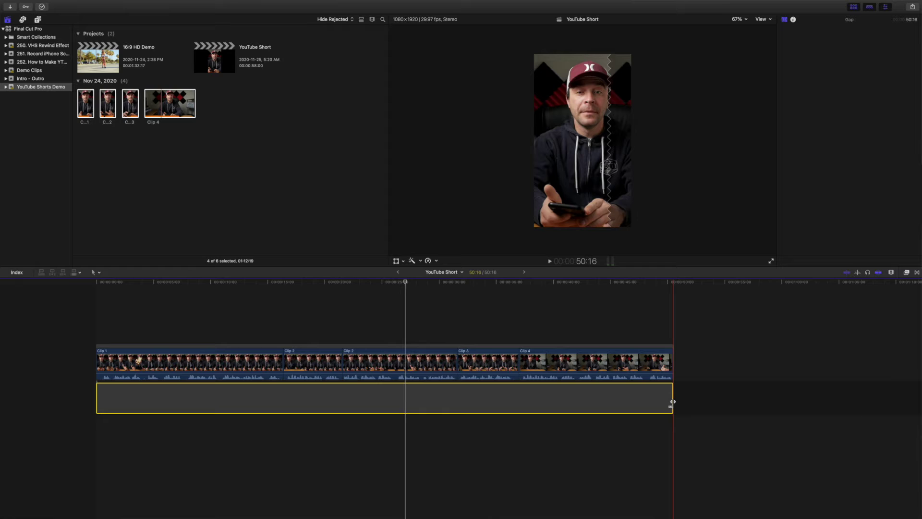
- Choose the YouTube 4K share destination for the YouTube Short project
{"action": "left_click", "coordinate": [912, 7]}
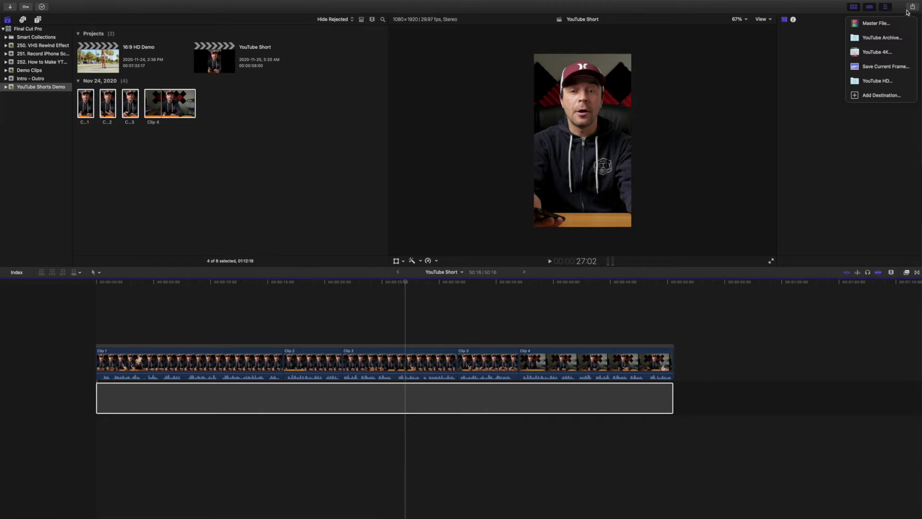
{"action": "left_click", "coordinate": [878, 53]}
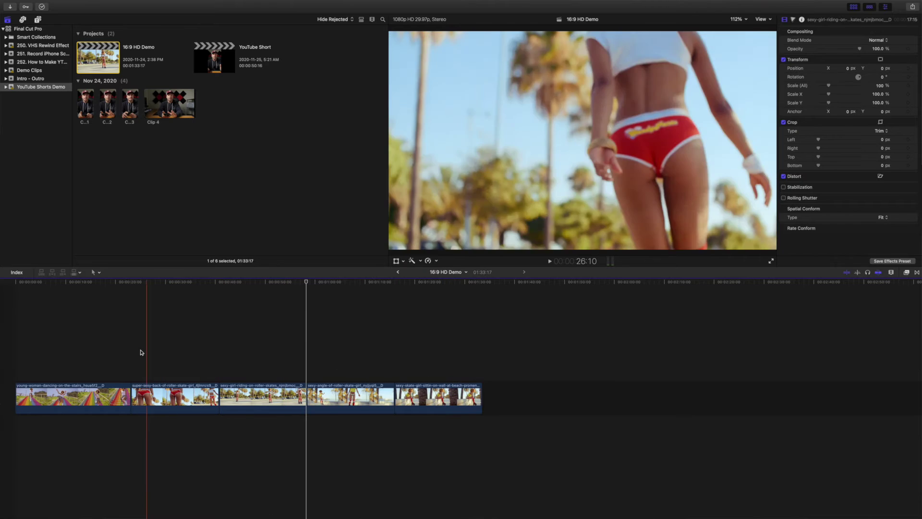
- Move the playhead to about 00:00:16 in the 16:9 HD Demo project
{"action": "left_click", "coordinate": [100, 348]}
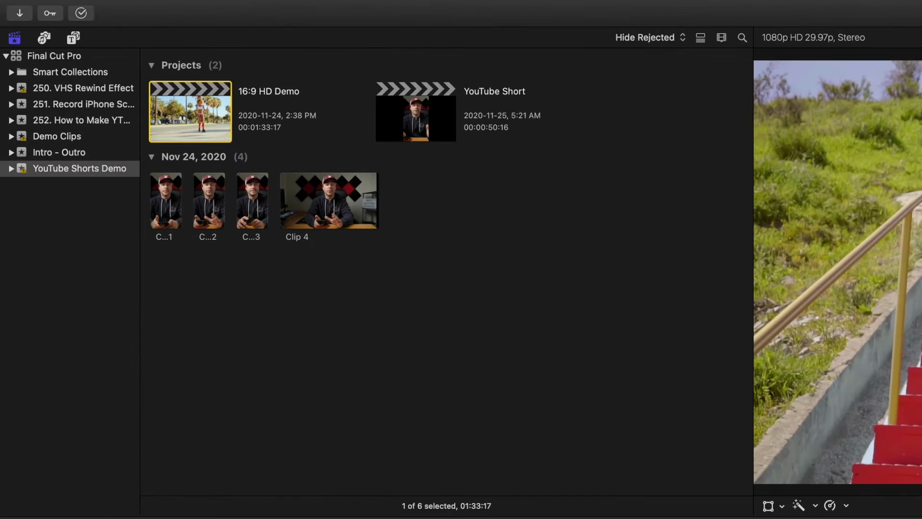
- Duplicate 16:9 HD Demo as a Vertical 1080x1920 project with Smart Conform enabled
{"action": "left_click", "coordinate": [198, 102]}
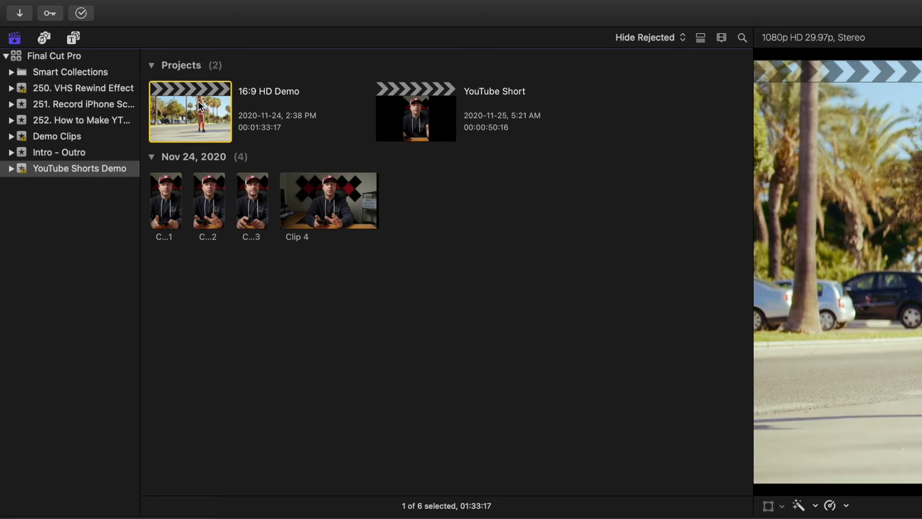
{"action": "right_click", "coordinate": [198, 101]}
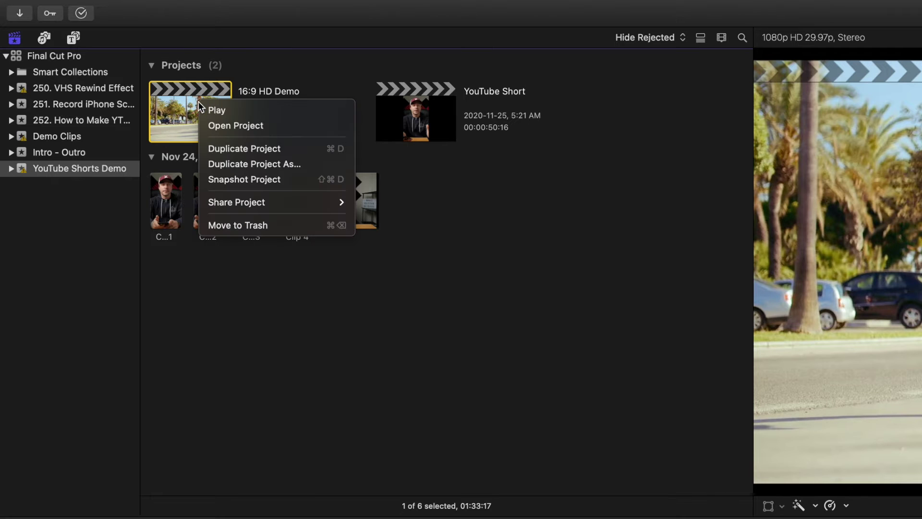
{"action": "left_click", "coordinate": [232, 165]}
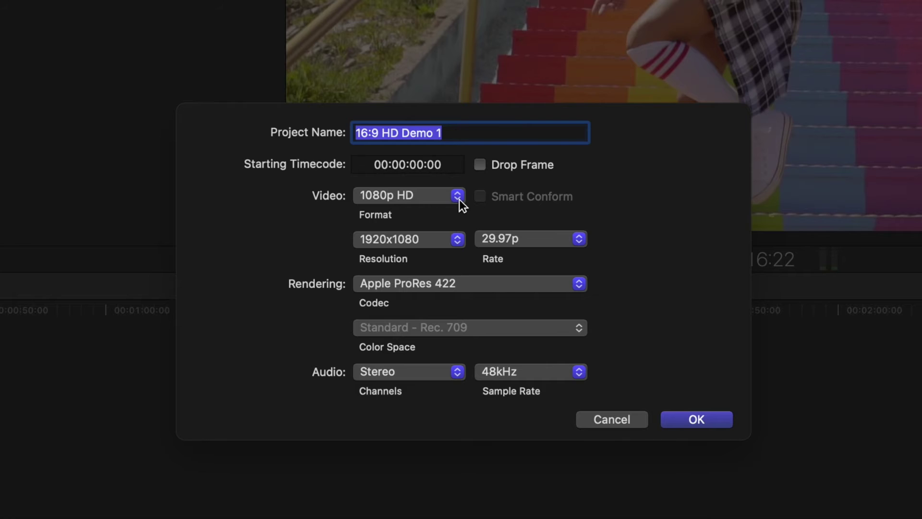
{"action": "left_click", "coordinate": [459, 200]}
{"action": "left_click", "coordinate": [416, 355]}
{"action": "left_click", "coordinate": [457, 197]}
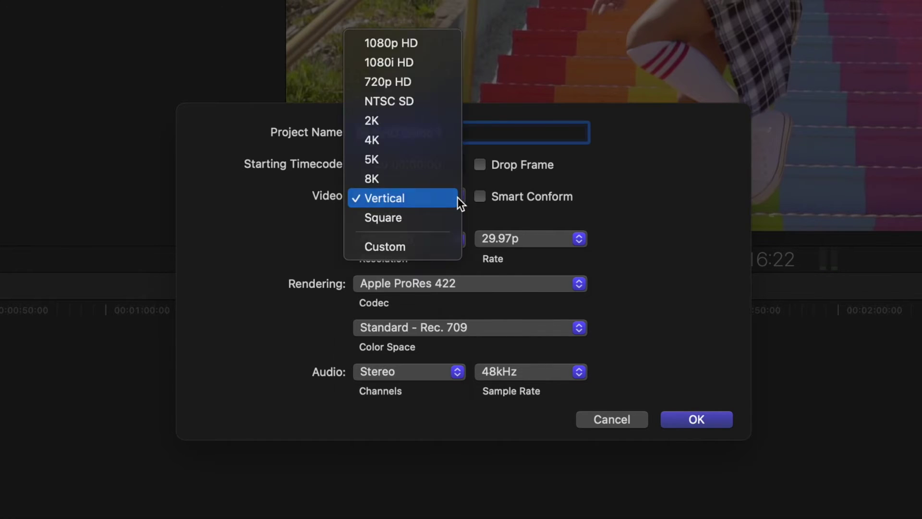
{"action": "left_click", "coordinate": [457, 197]}
{"action": "left_click", "coordinate": [480, 197]}
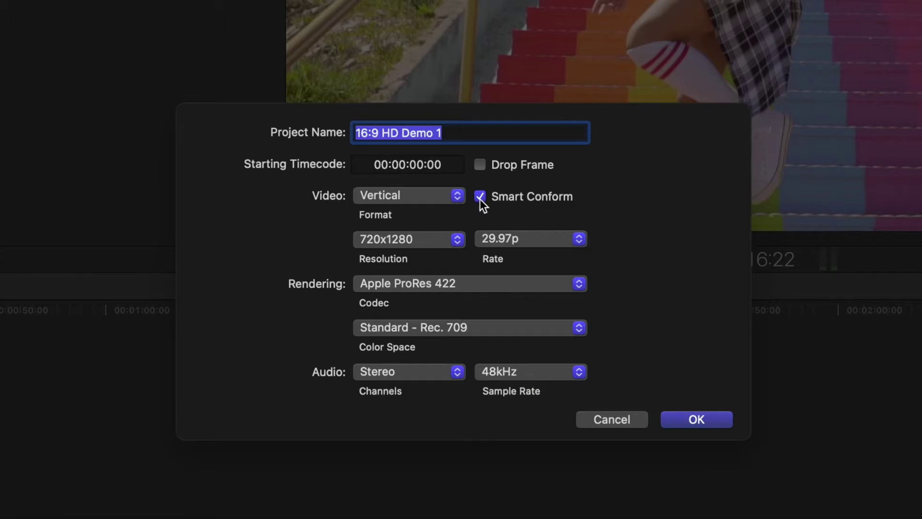
{"action": "left_click", "coordinate": [455, 239]}
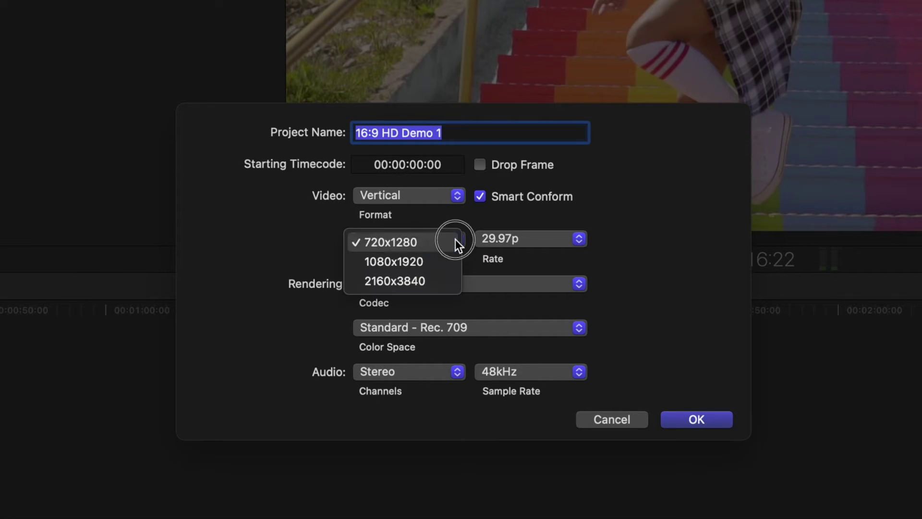
{"action": "left_click", "coordinate": [441, 263]}
{"action": "left_click", "coordinate": [701, 419]}
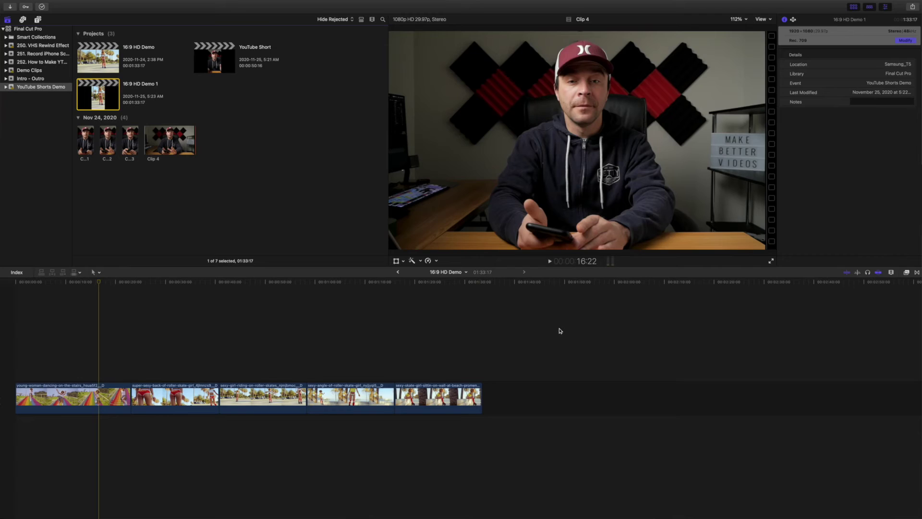
- In 16:9 HD Demo 1, lift all clips above a gap and set the gap to 58 seconds
{"action": "double_click", "coordinate": [104, 96]}
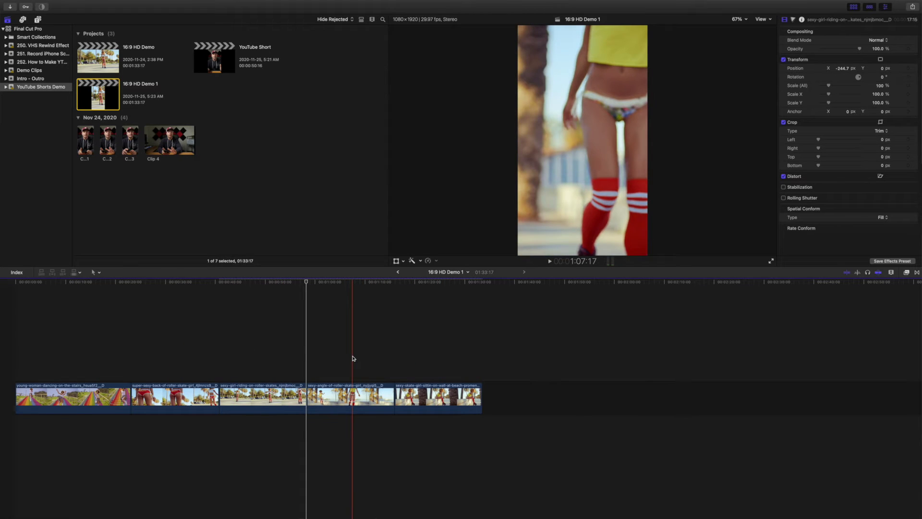
{"action": "key", "text": "super+a"}
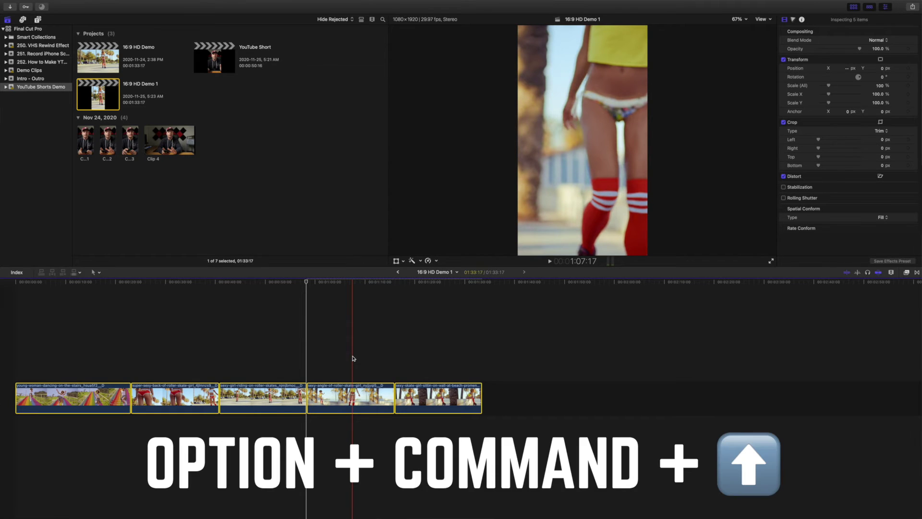
{"action": "key", "text": "alt+super+Up"}
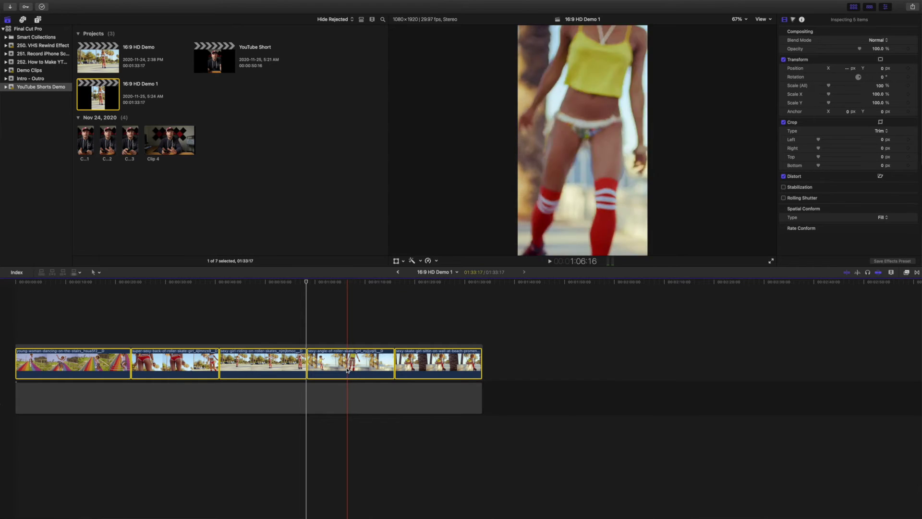
{"action": "left_click", "coordinate": [288, 404]}
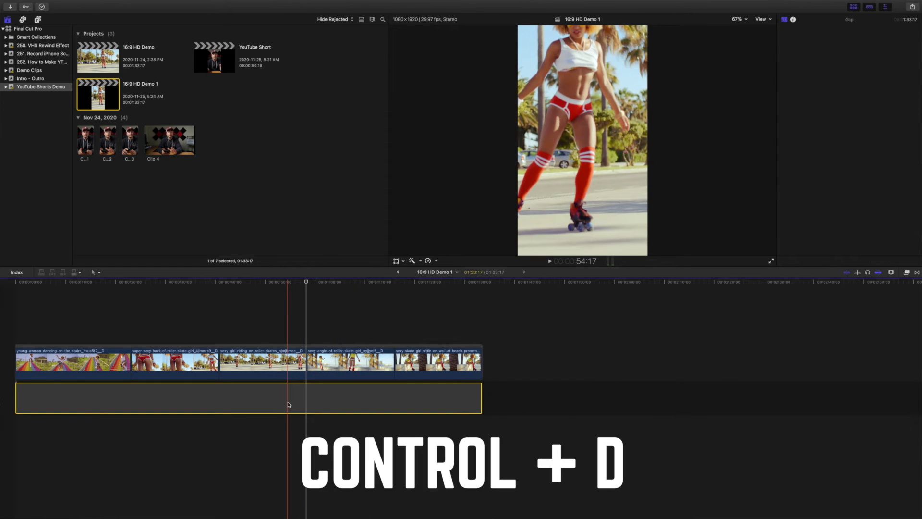
{"action": "key", "text": "ctrl+d"}
{"action": "type", "text": "5"}
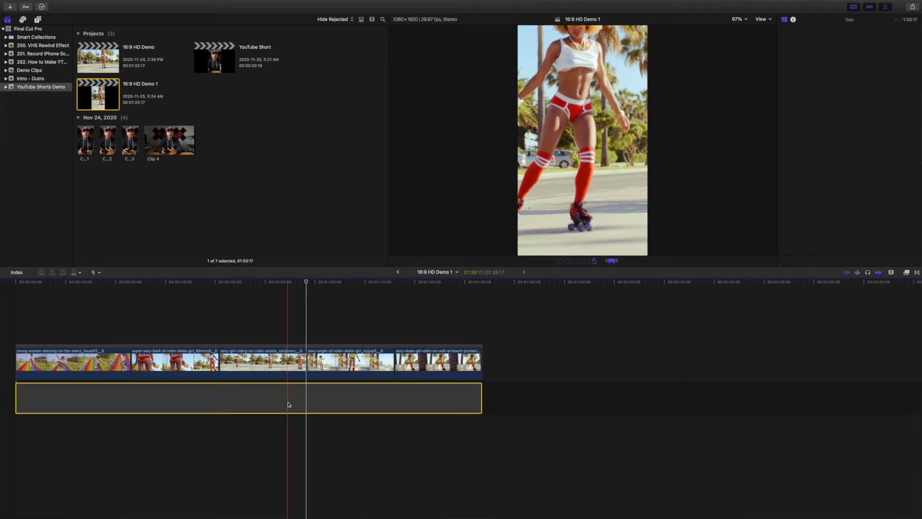
{"action": "type", "text": "800"}
{"action": "key", "text": "Return"}
- Ripple-trim the clips and trim the last clip and gap so the edit runs 55:02
{"action": "left_click_drag", "start_coordinate": [130, 363], "coordinate": [99, 364]}
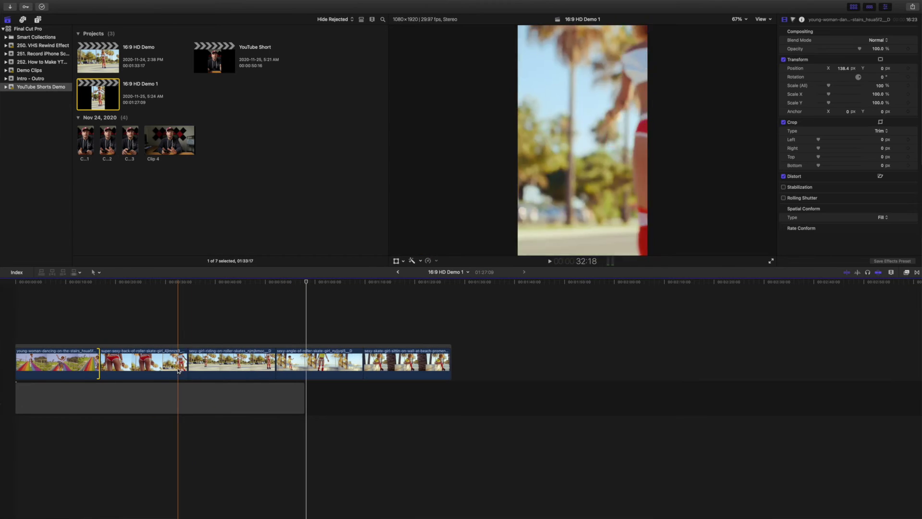
{"action": "left_click_drag", "start_coordinate": [187, 369], "coordinate": [154, 372]}
{"action": "left_click_drag", "start_coordinate": [311, 370], "coordinate": [263, 370]}
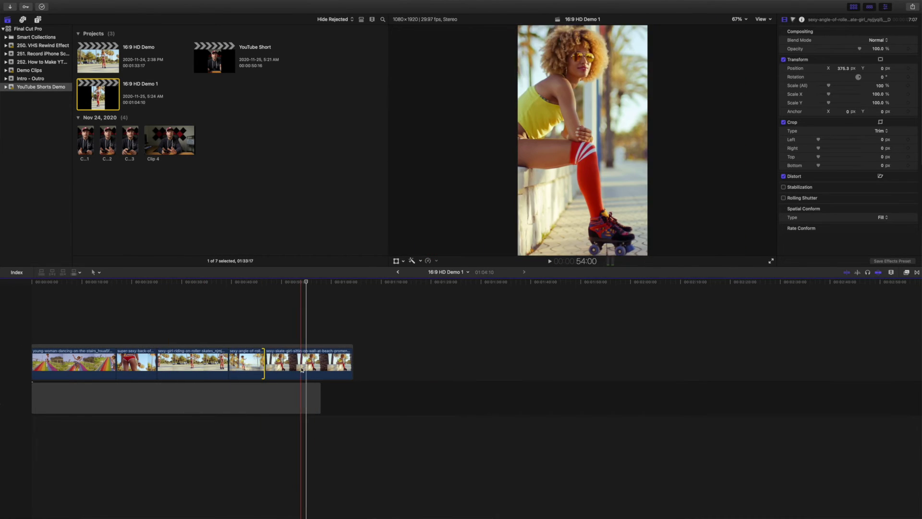
{"action": "left_click", "coordinate": [307, 370]}
{"action": "key", "text": "alt+]"}
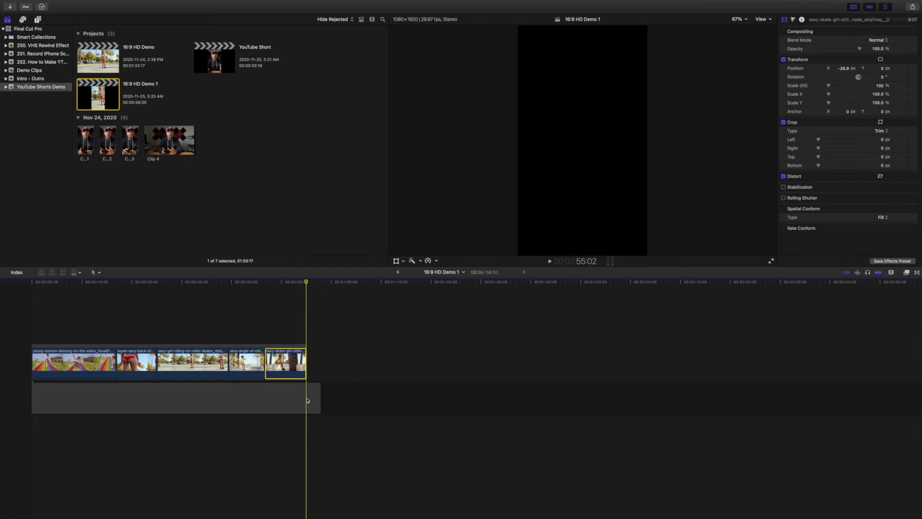
{"action": "left_click", "coordinate": [308, 400]}
{"action": "key", "text": "alt+]"}
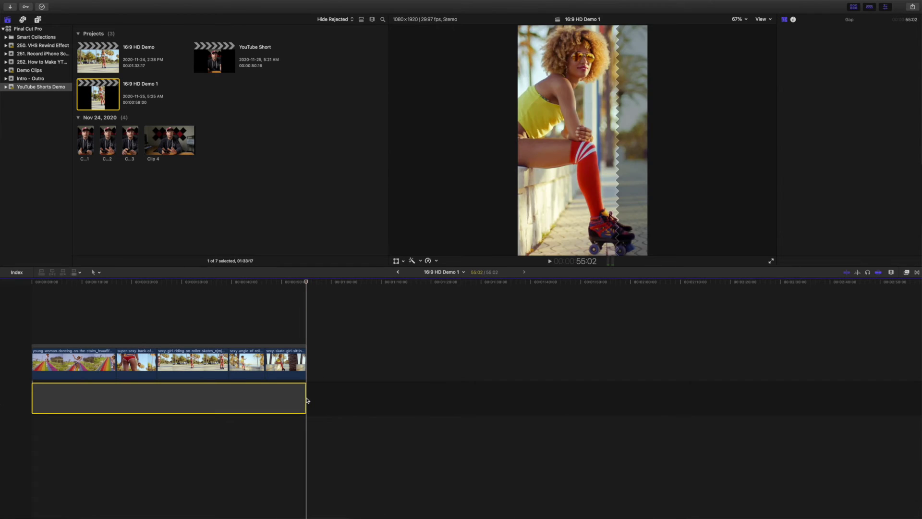
{"action": "left_click", "coordinate": [912, 9]}
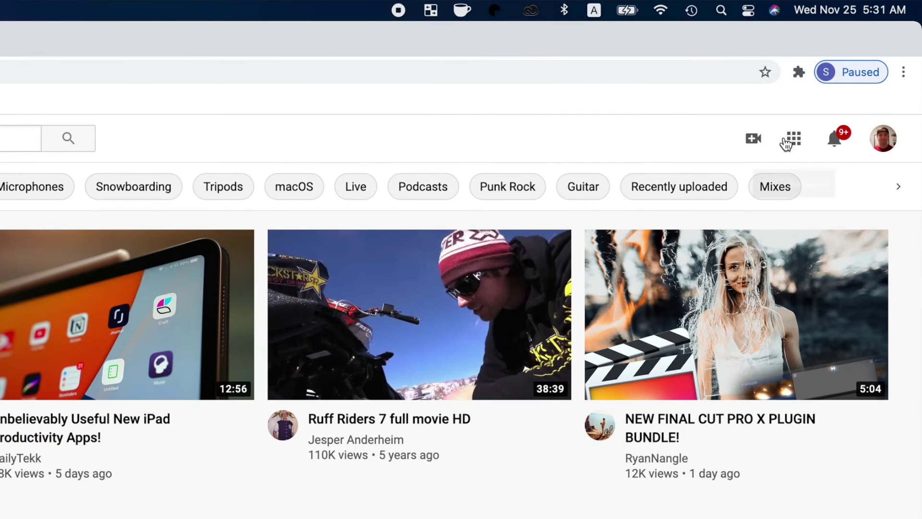
- Upload '16:9 HD Demo 1.m4v' from the Desktop as a new YouTube Studio video
{"action": "left_click", "coordinate": [754, 139]}
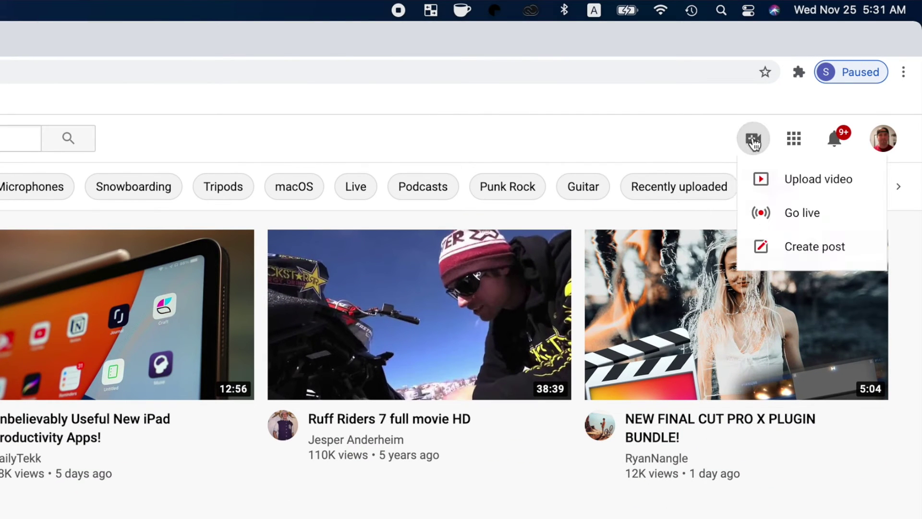
{"action": "left_click", "coordinate": [785, 180]}
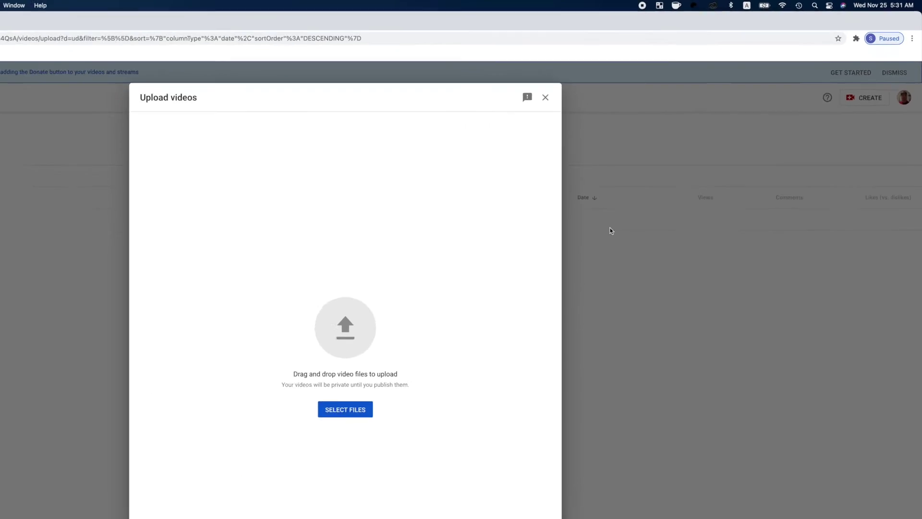
{"action": "left_click", "coordinate": [345, 409]}
{"action": "left_click", "coordinate": [197, 291]}
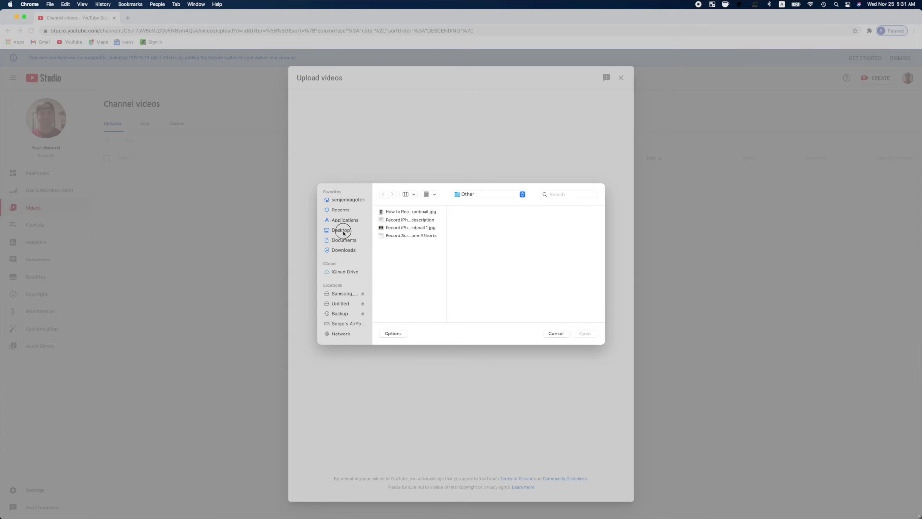
{"action": "left_click", "coordinate": [405, 212]}
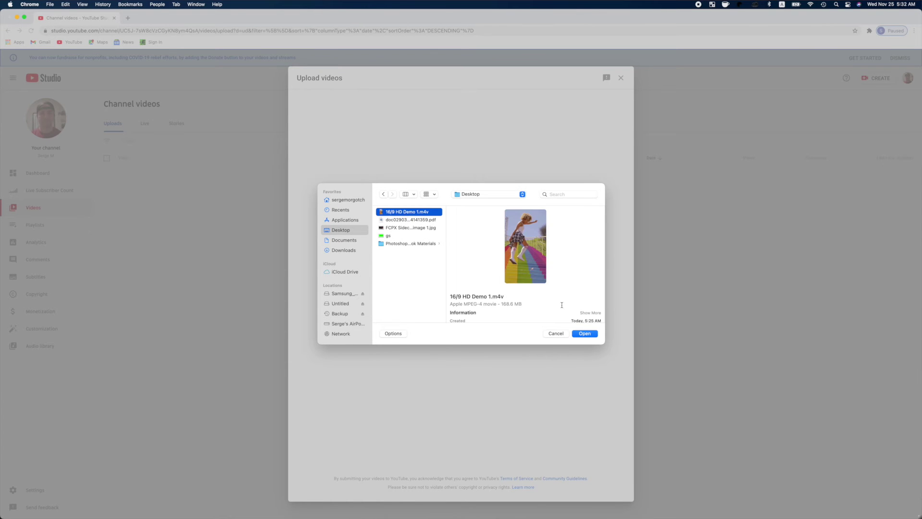
{"action": "left_click", "coordinate": [585, 333]}
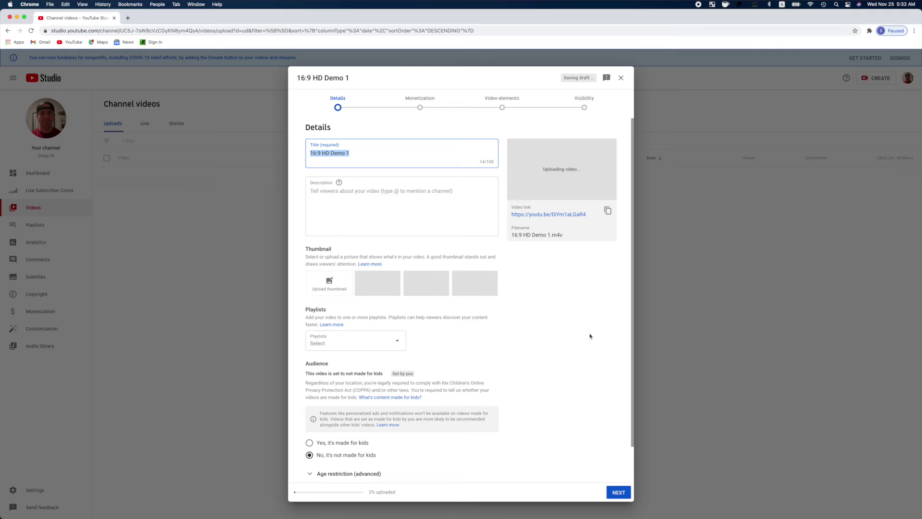
- Title the video 'YouTube Video Demo #Shorts' and add a description mentioning #Shorts
{"action": "type", "text": "YouT"}
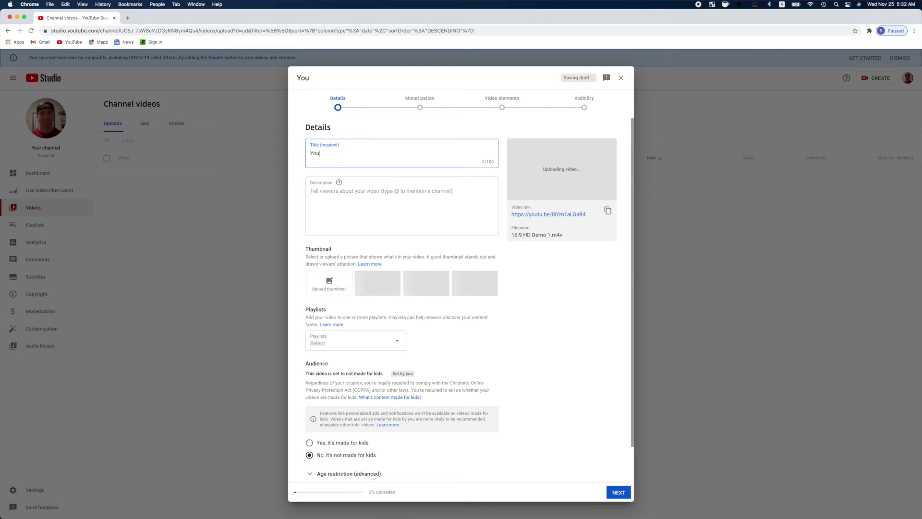
{"action": "type", "text": "ube Video Demo "}
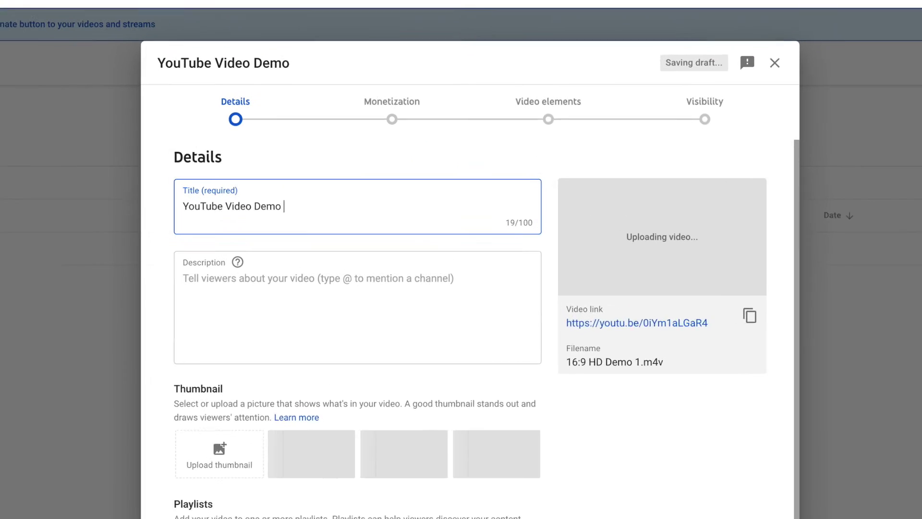
{"action": "type", "text": "#Sh"}
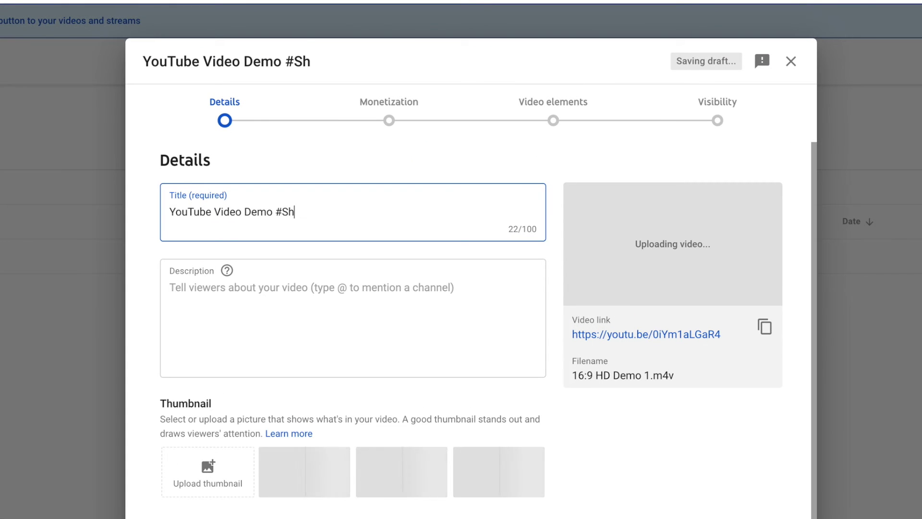
{"action": "type", "text": "orts"}
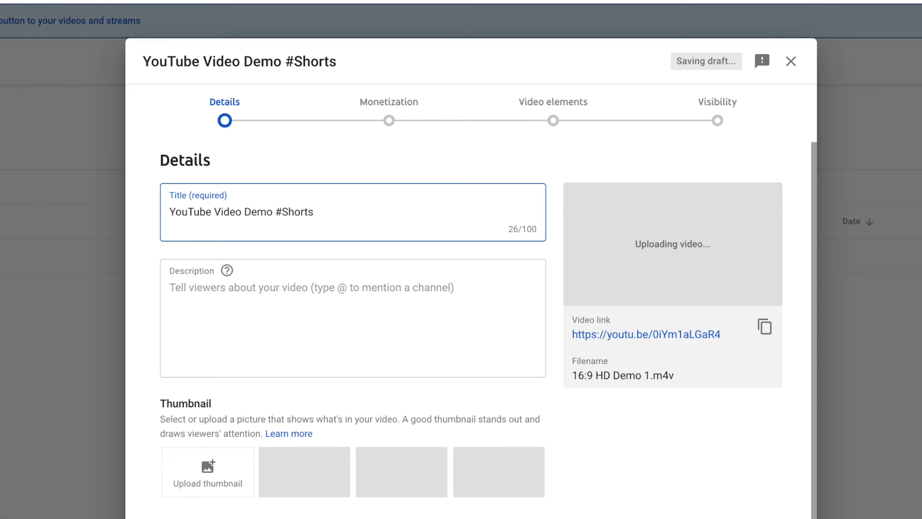
{"action": "left_click", "coordinate": [173, 288]}
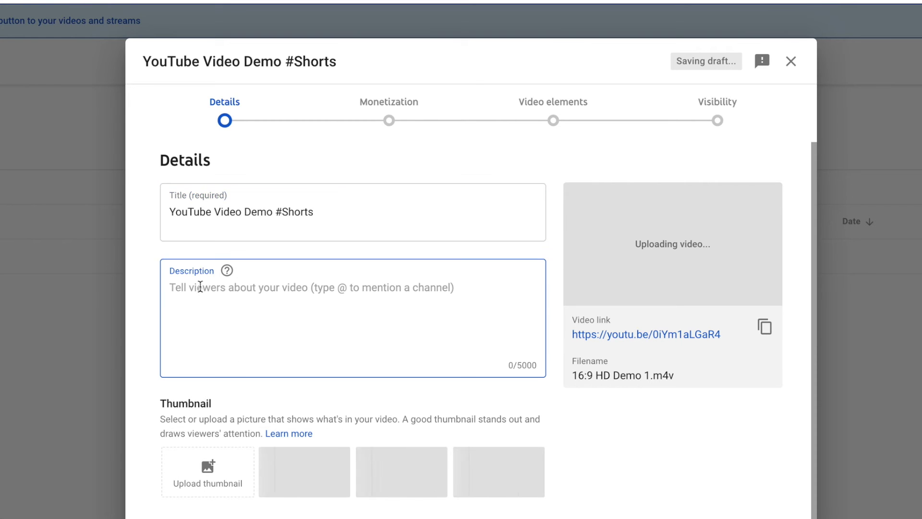
{"action": "type", "text": "This is just a demo project, but you should still add "}
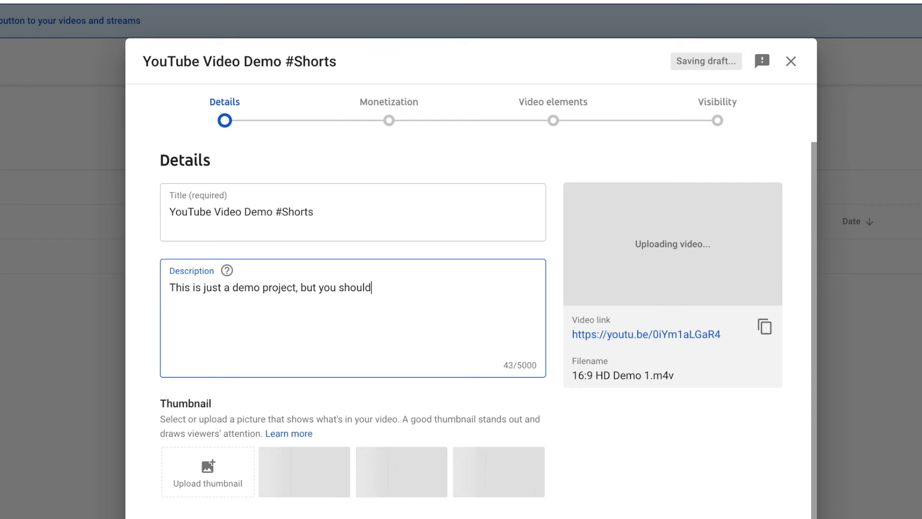
{"action": "type", "text": "#Shorts to the description"}
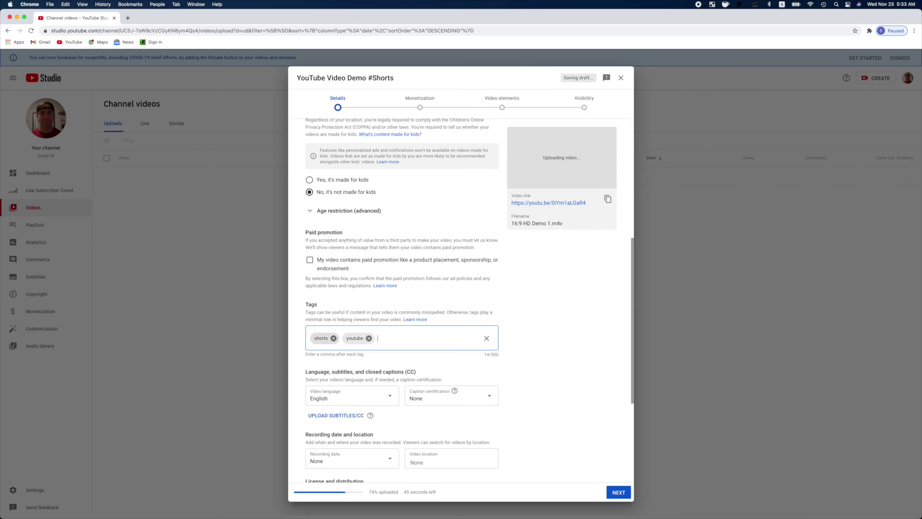
{"action": "scroll", "coordinate": [372, 309], "scroll_direction": "up", "scroll_amount": 10}
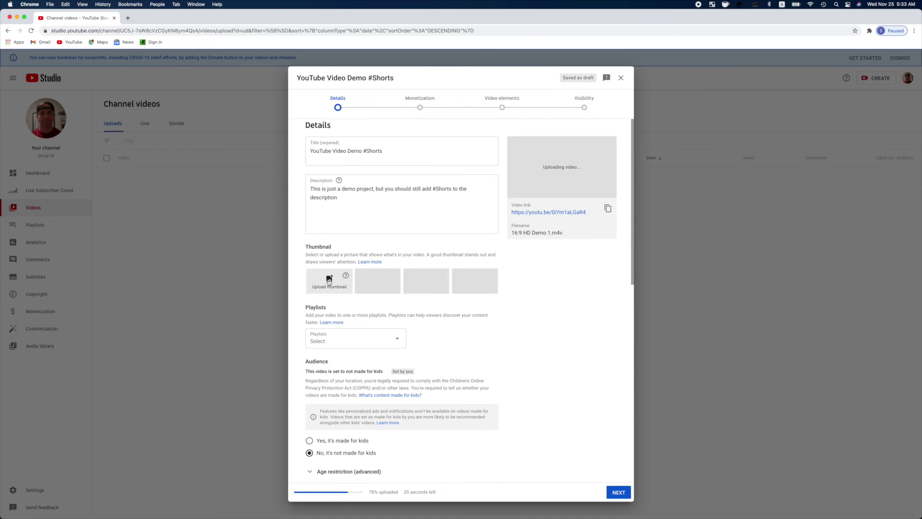